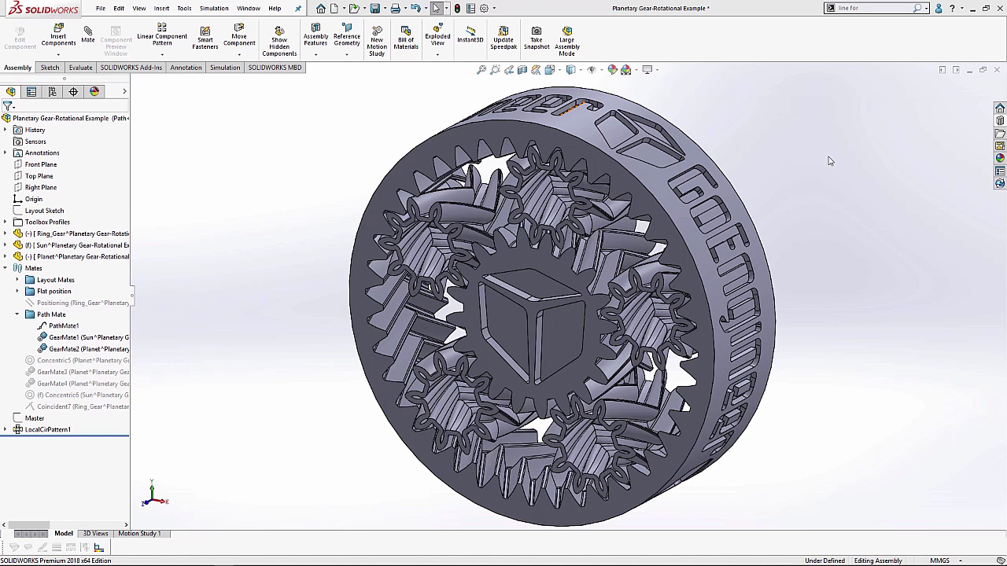
# Spin the finished example's ring gear to show the planets rolling, then clear the selection
pyautogui.moveTo(684, 225); pyautogui.dragTo(676, 193)
pyautogui.press('Escape')
pyautogui.click(893, 213)
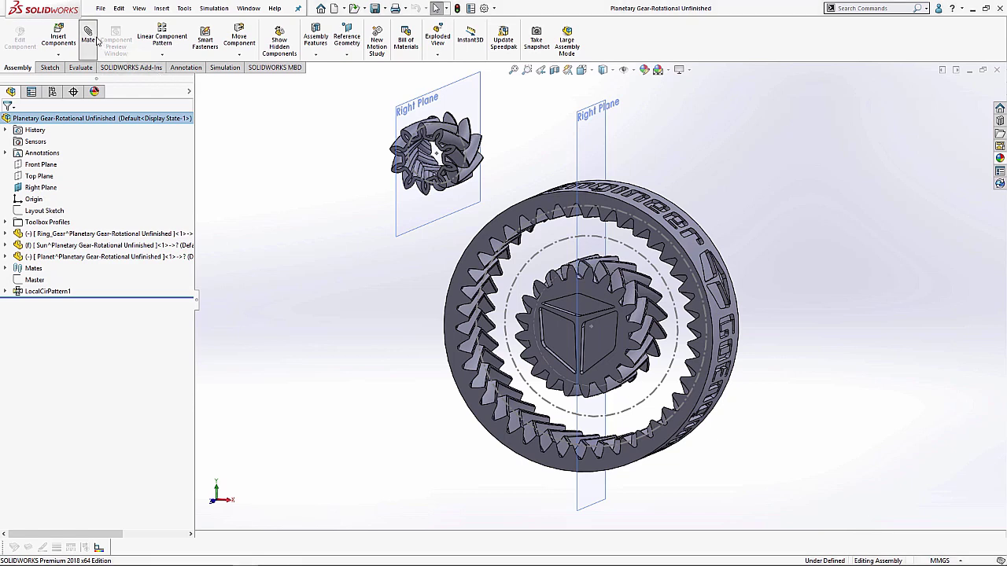
# Mate the planet gear's centre point coincident to the dashed path circle
pyautogui.click(95, 41)
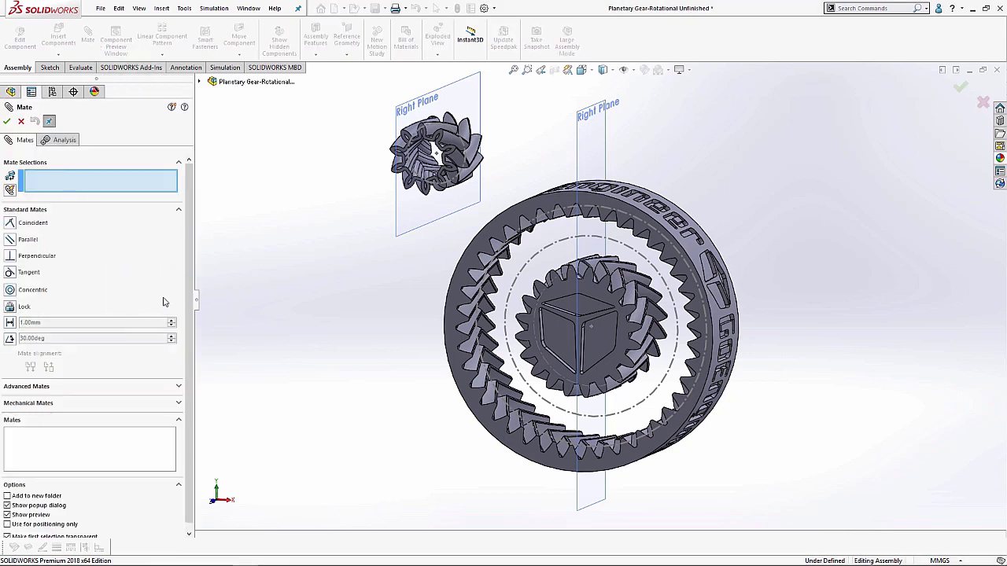
pyautogui.scroll(-1, 187, 299)
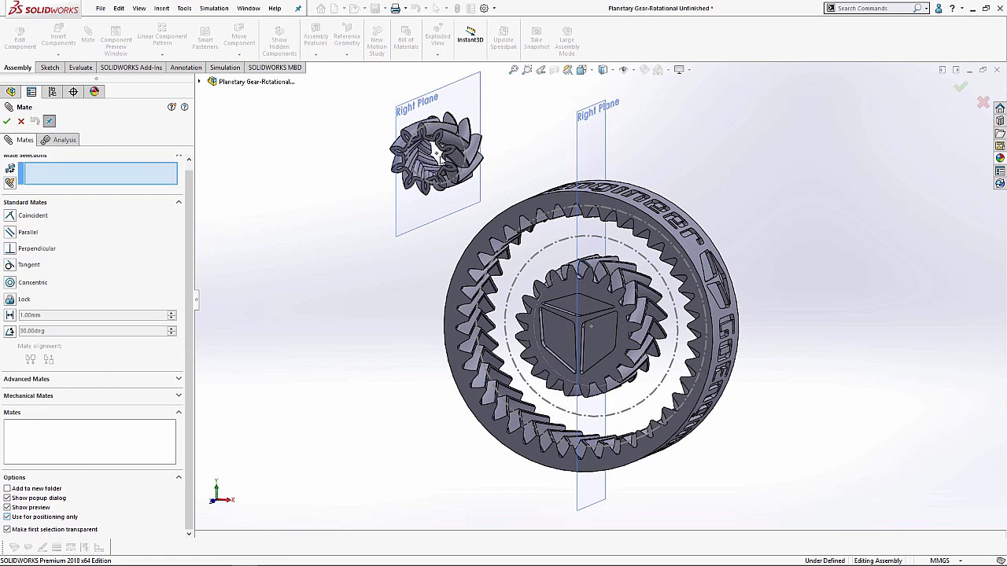
pyautogui.click(446, 164)
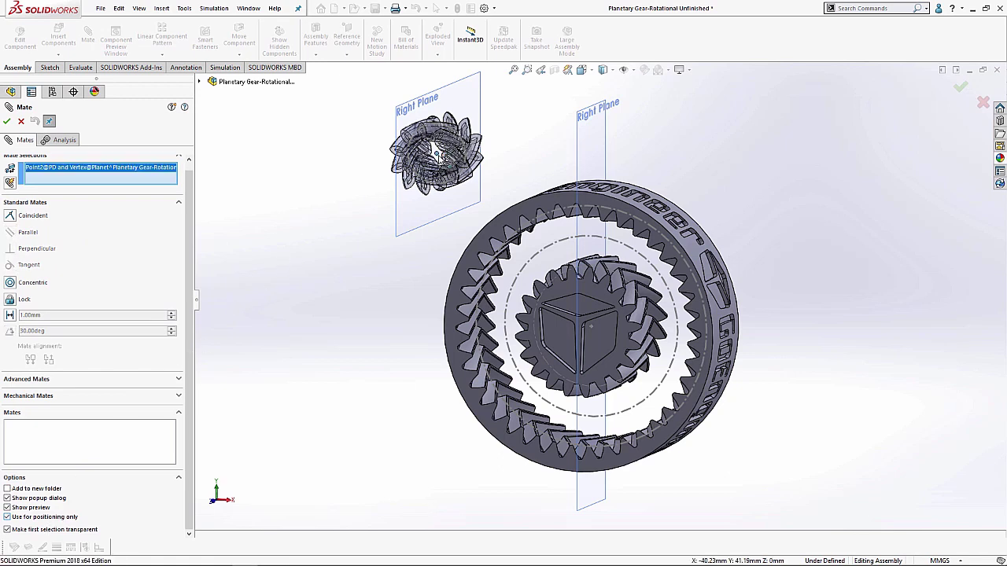
pyautogui.click(574, 238)
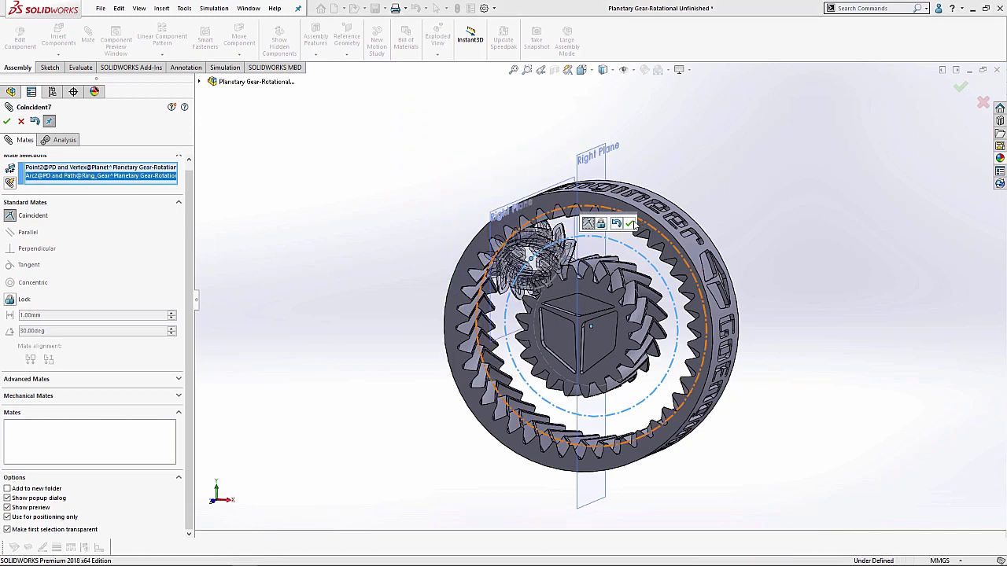
pyautogui.click(630, 223)
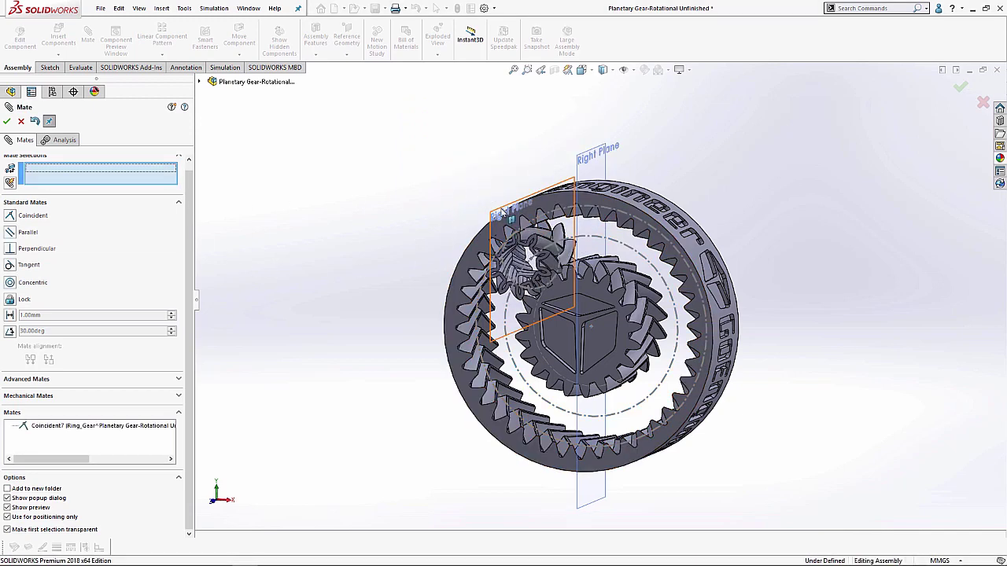
# Make the planet gear's Right Plane coincident with the ring gear's Right Plane
pyautogui.click(532, 192)
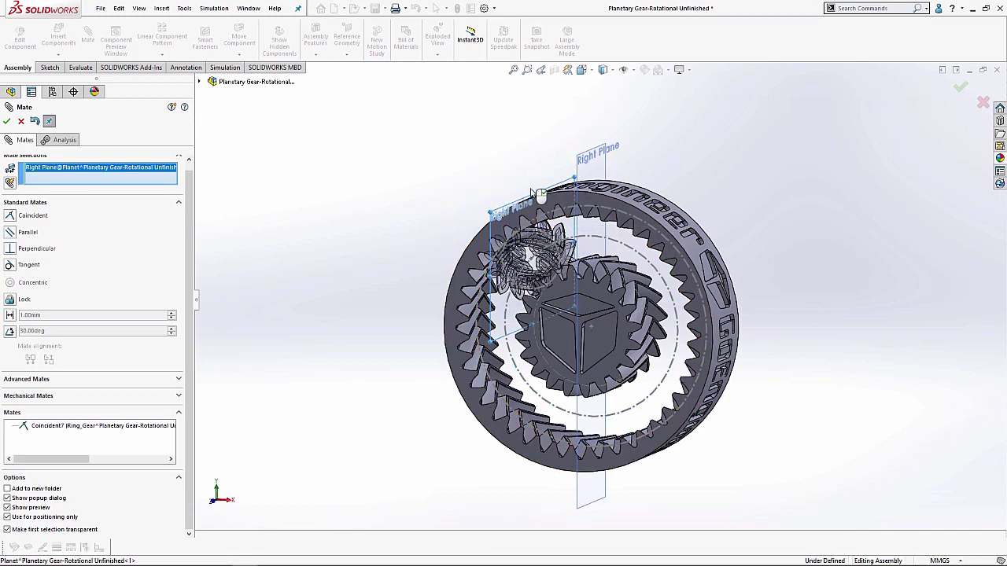
pyautogui.click(579, 161)
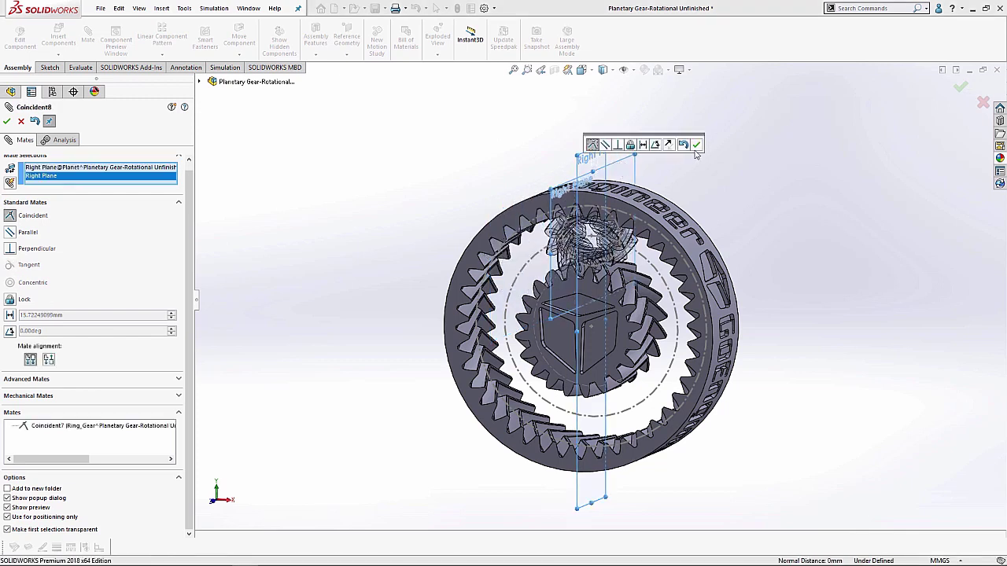
pyautogui.click(696, 147)
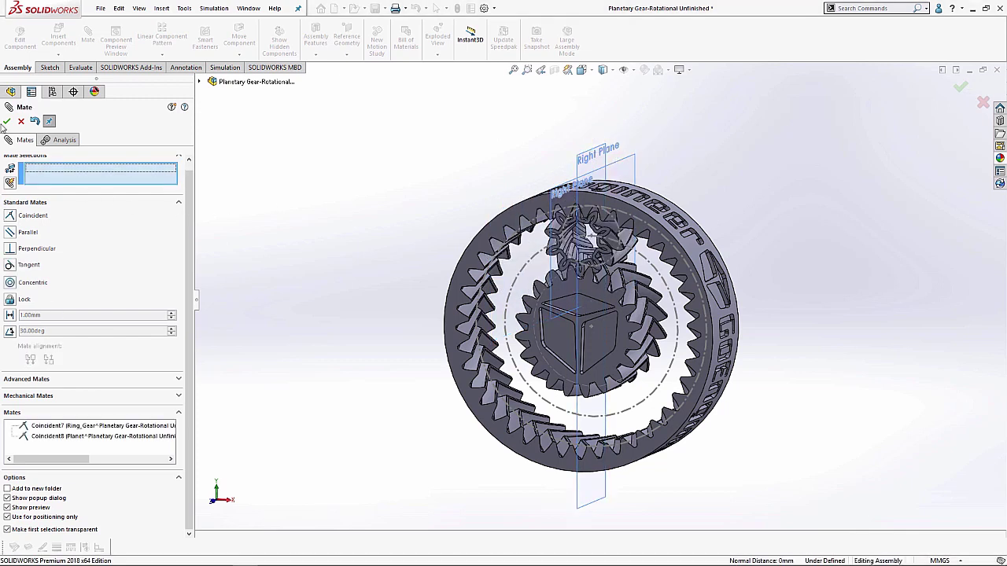
pyautogui.click(8, 120)
# Orbit and zoom to inspect the planet meshing with the ring gear, then fit the view
pyautogui.moveTo(480, 213); pyautogui.dragTo(497, 164, button='middle')
pyautogui.scroll(-6, 665, 260)
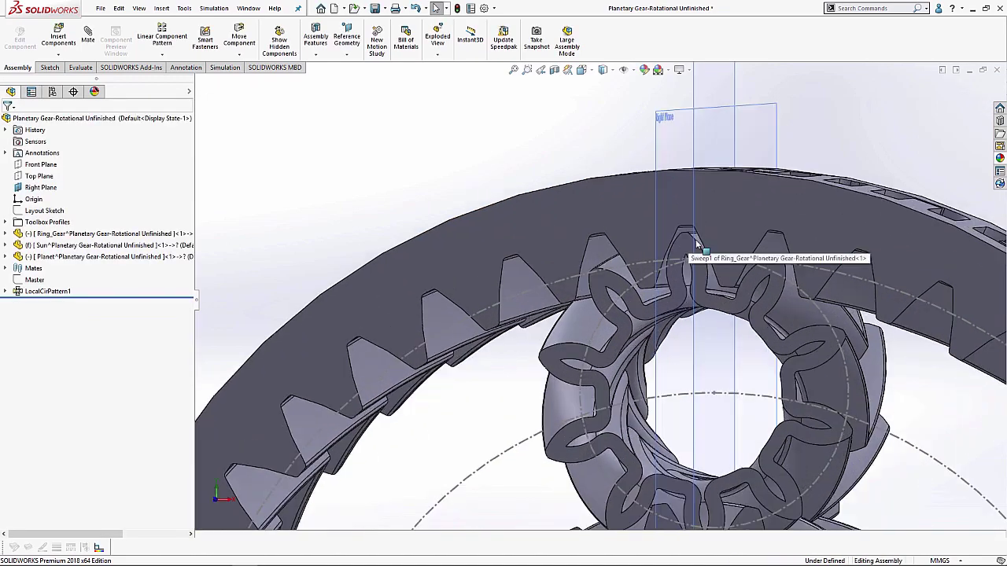
pyautogui.moveTo(674, 243); pyautogui.dragTo(712, 246, button='middle')
pyautogui.scroll(5, 712, 246)
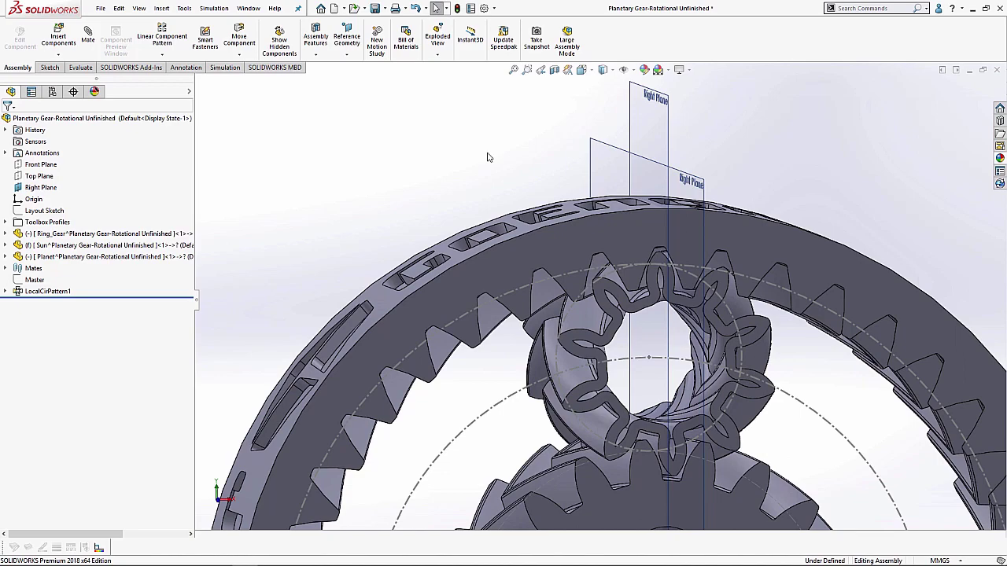
pyautogui.hotkey('ctrl', '1')
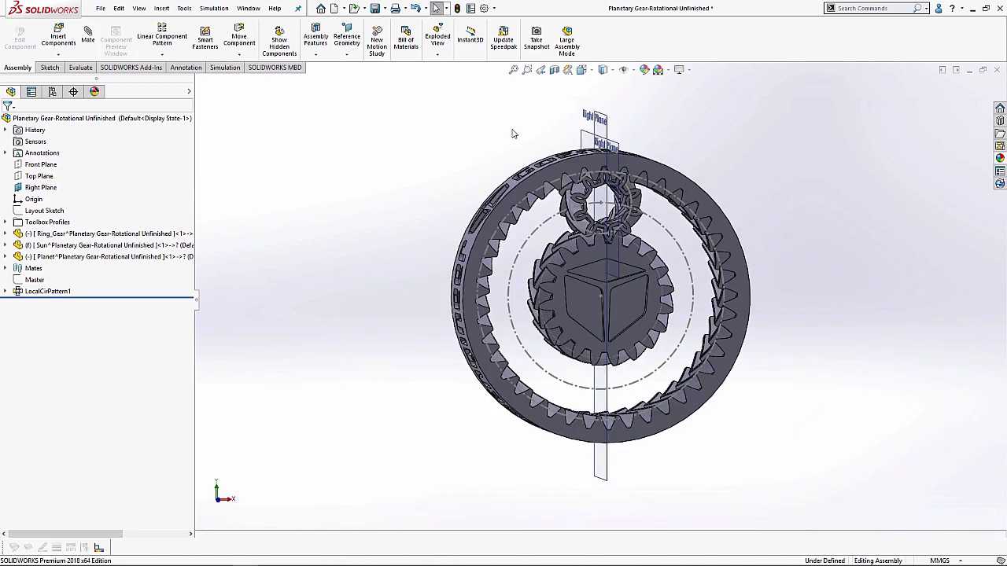
# Hide the reference planes and rotate the assembly to an angled view
pyautogui.click(634, 70)
pyautogui.click(624, 84)
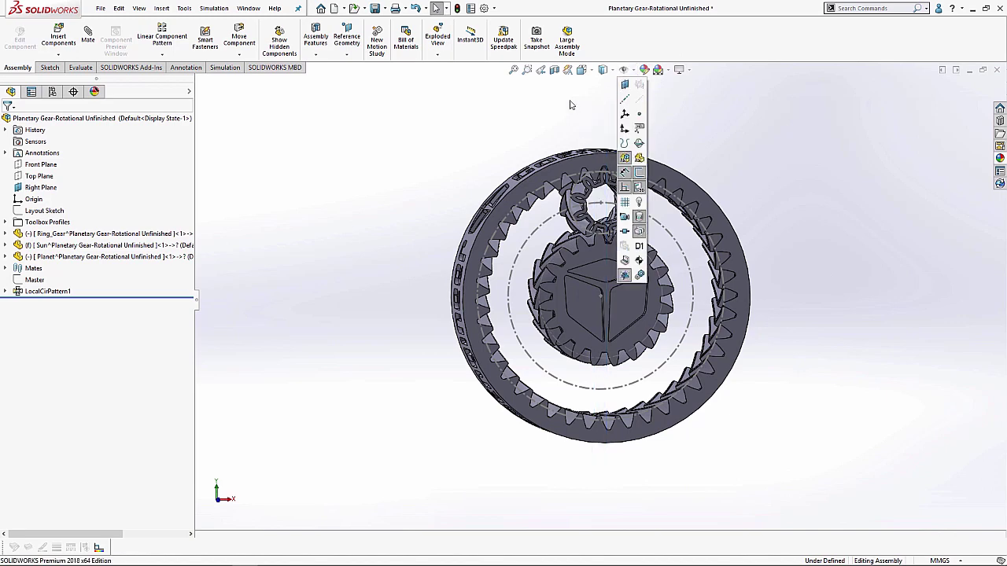
pyautogui.moveTo(462, 156)
pyautogui.mouseDown(button='middle')
pyautogui.moveTo(487, 153)
pyautogui.moveTo(479, 157)
pyautogui.mouseUp(button='middle')
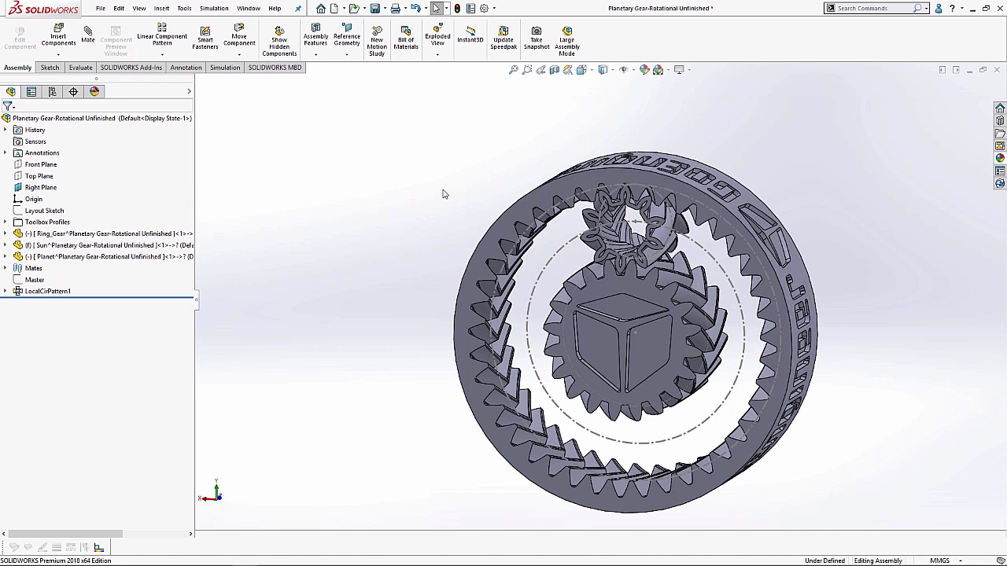
# Set up a path mate with the planet's centre as component vertex and the dashed circle as path
pyautogui.click(88, 37)
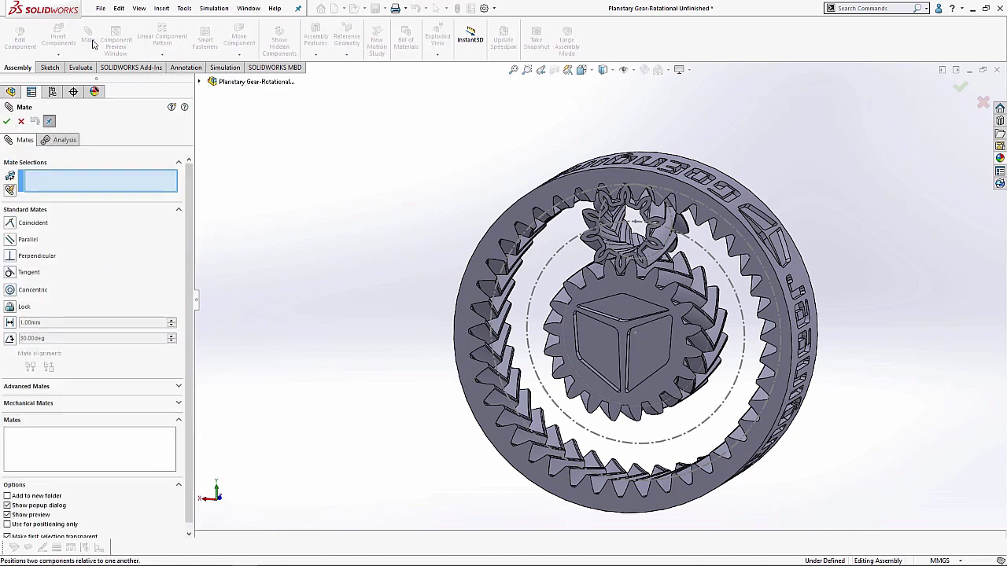
pyautogui.click(96, 183)
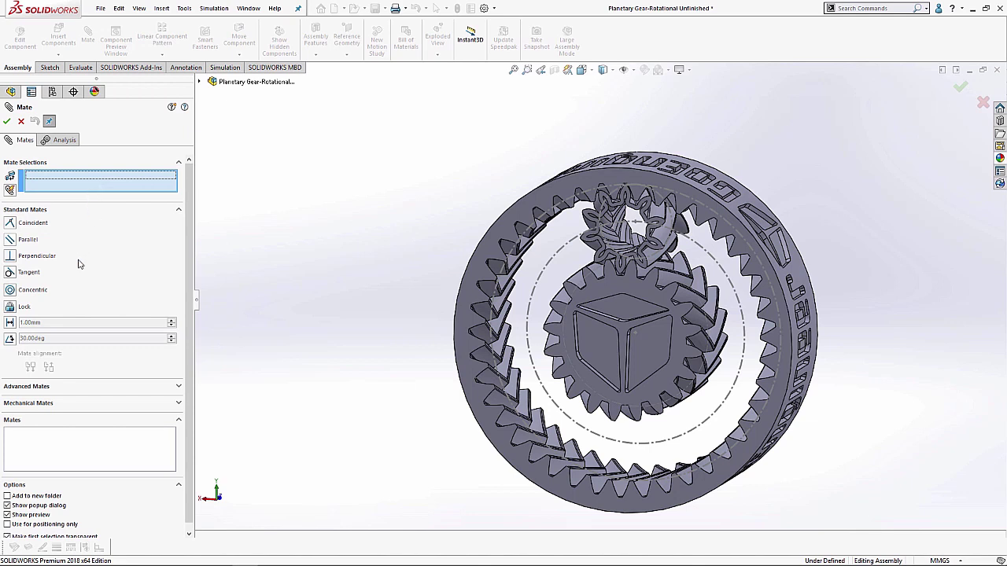
pyautogui.click(68, 387)
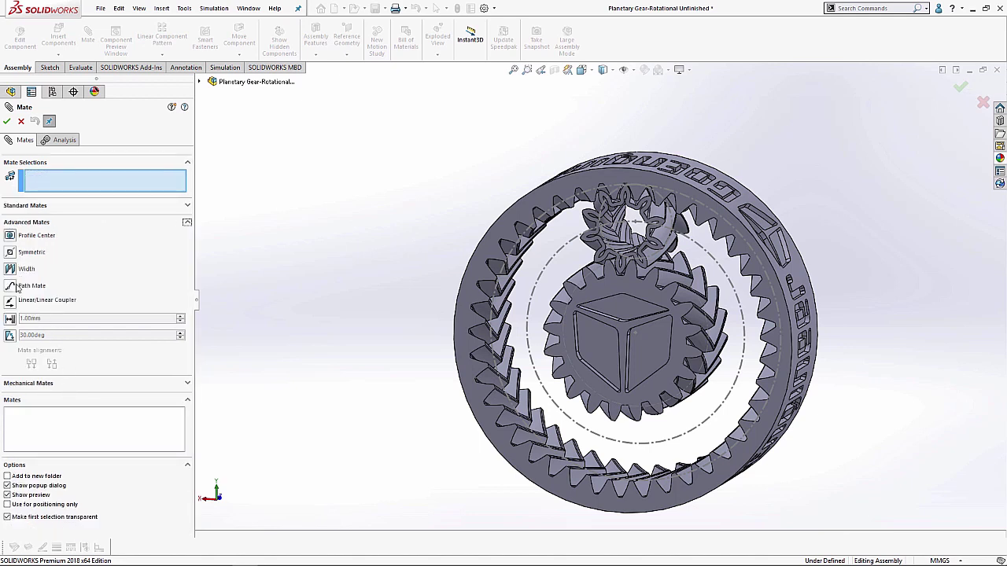
pyautogui.click(16, 287)
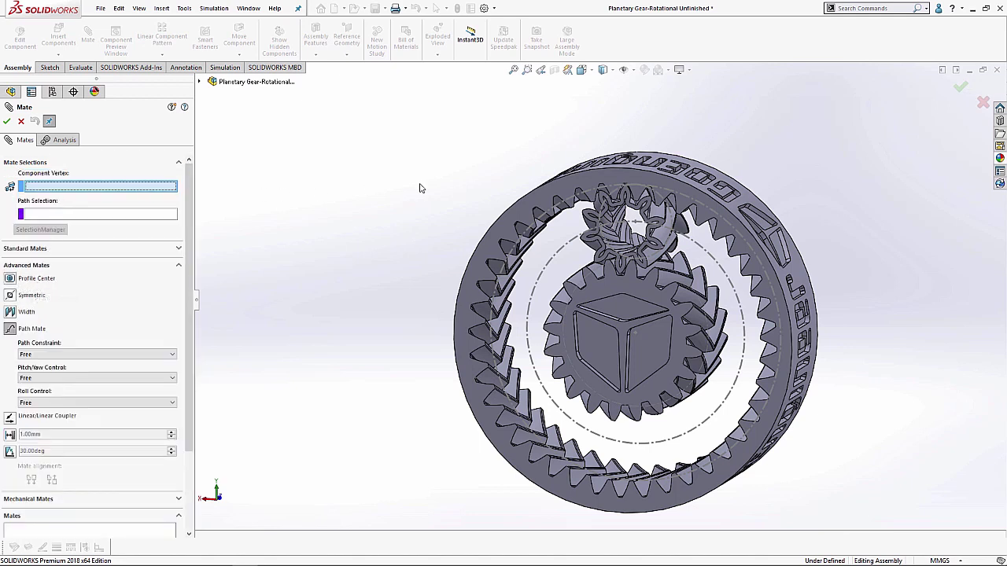
pyautogui.click(635, 228)
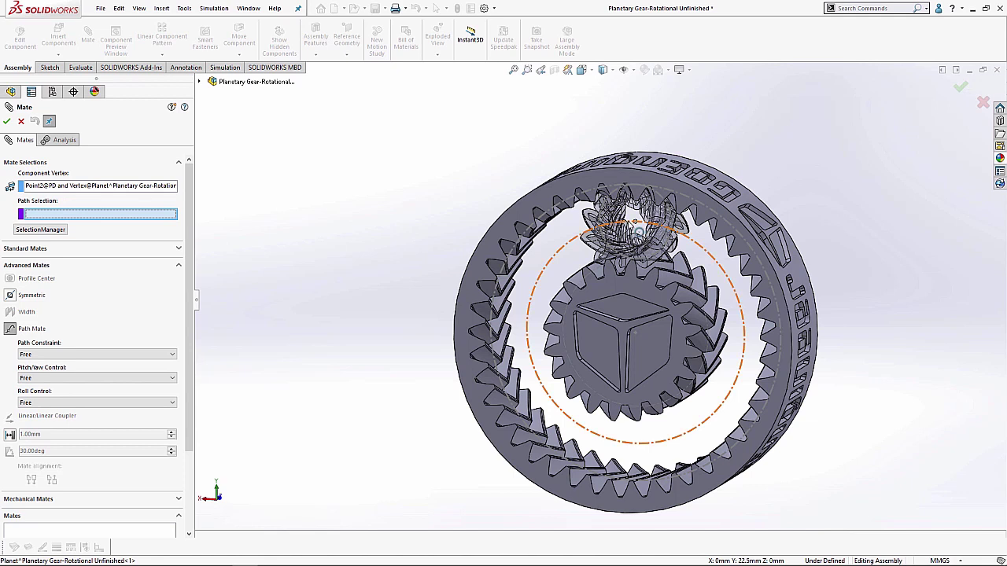
pyautogui.click(712, 411)
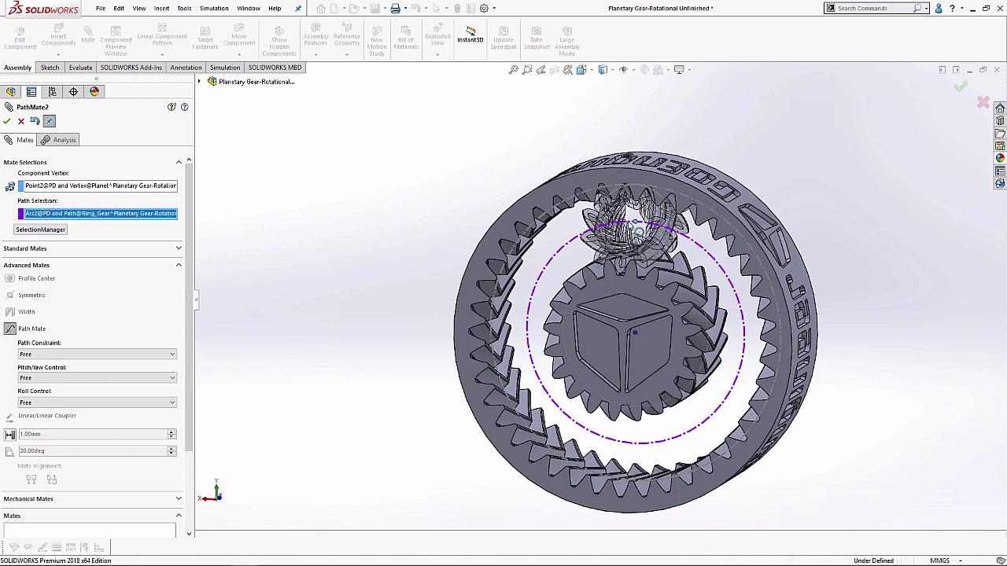
pyautogui.scroll(-3, 165, 315)
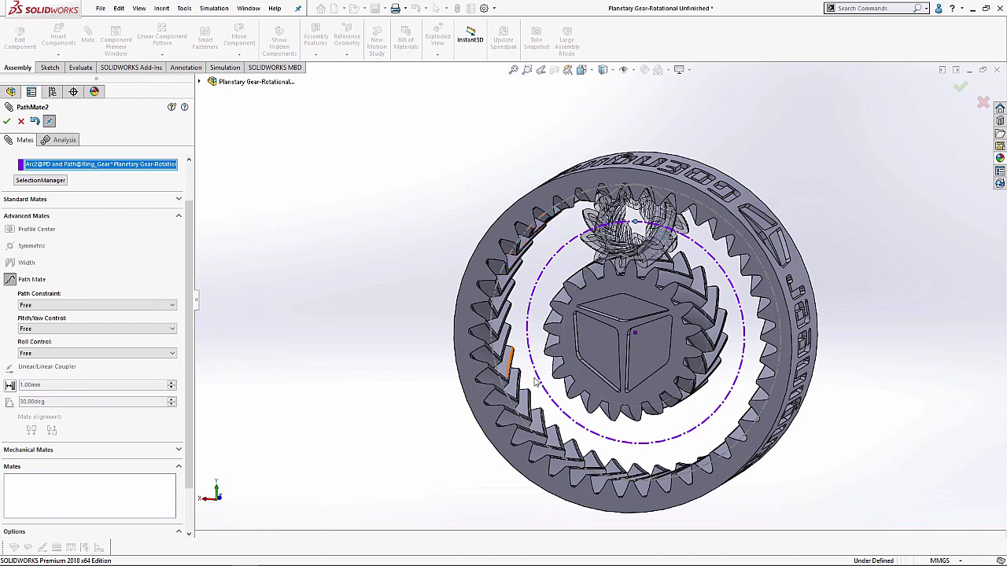
pyautogui.click(85, 306)
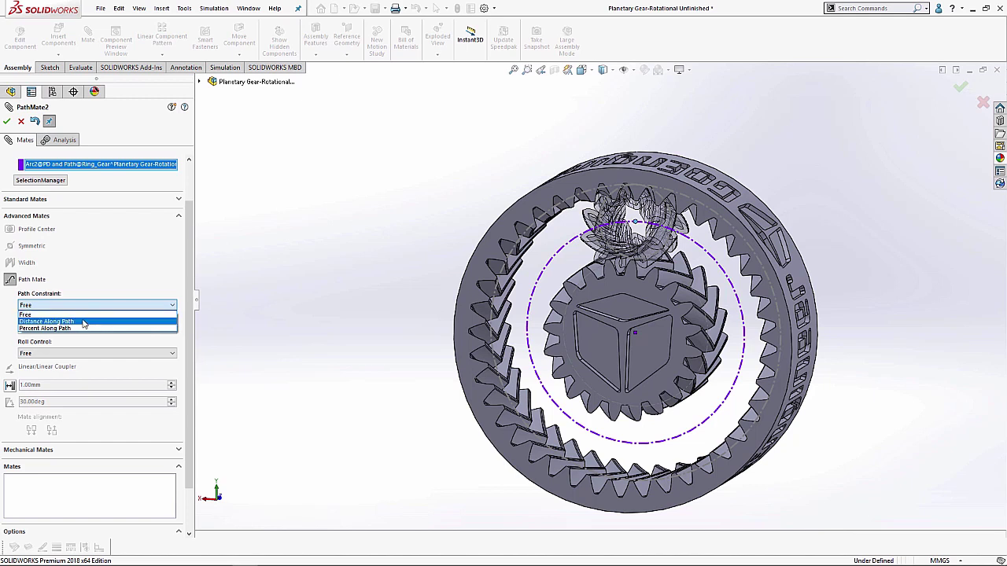
pyautogui.click(136, 267)
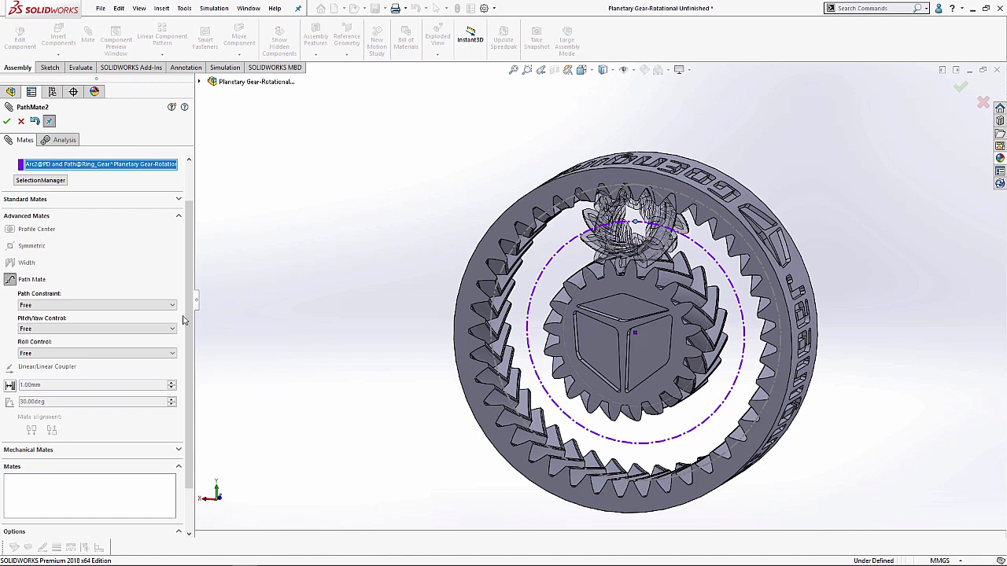
pyautogui.click(143, 334)
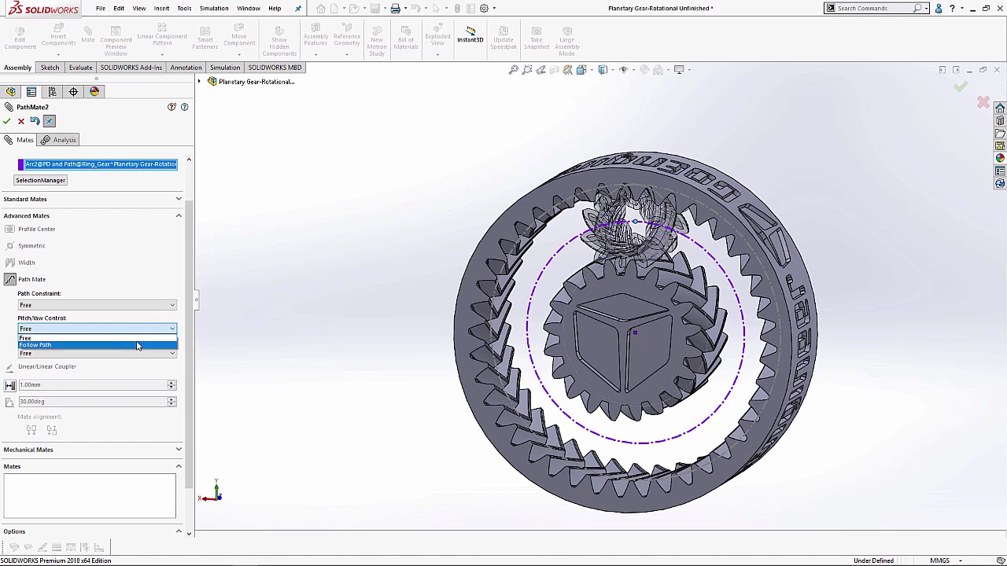
pyautogui.click(328, 189)
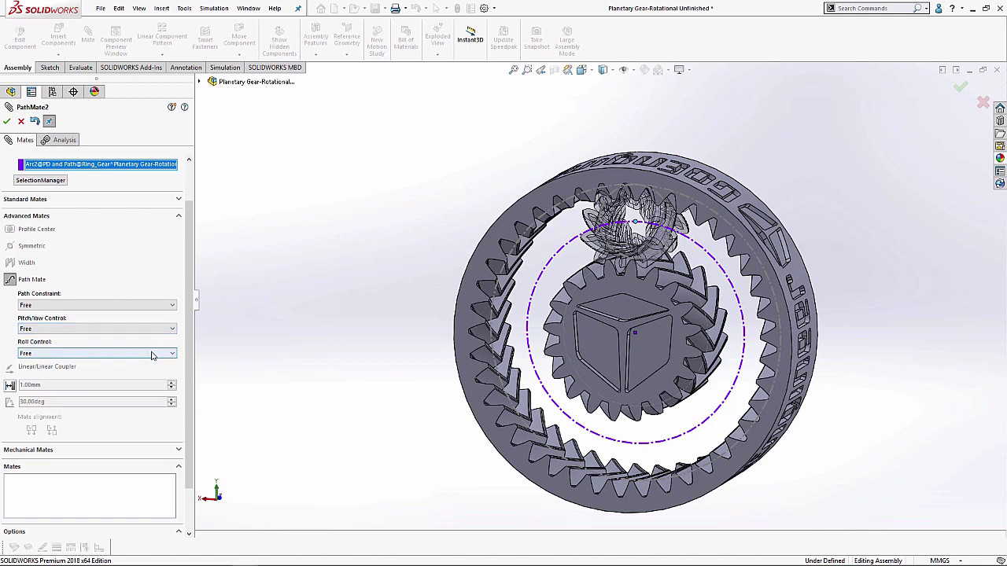
pyautogui.click(153, 355)
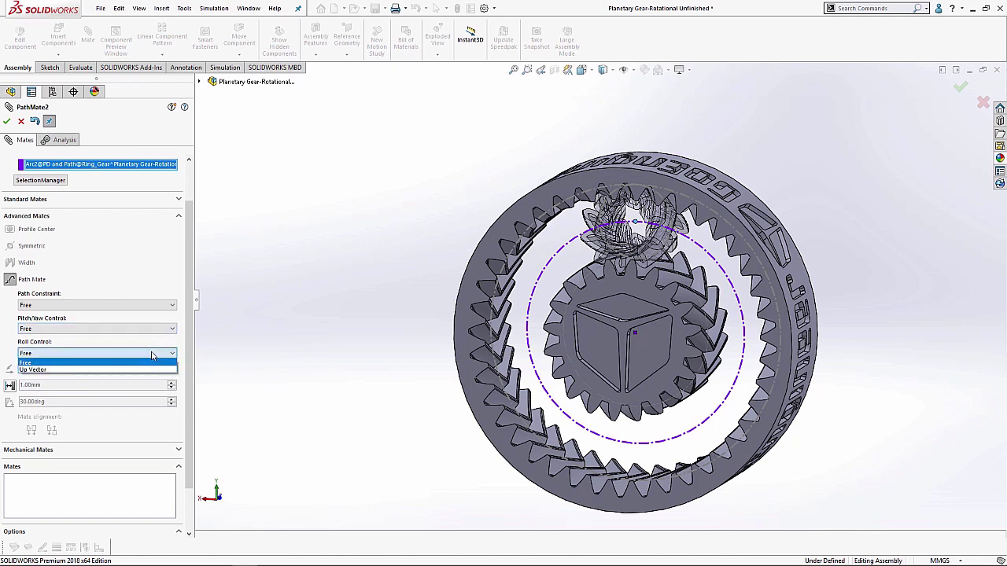
pyautogui.click(379, 228)
pyautogui.moveTo(433, 225); pyautogui.dragTo(376, 226, button='middle')
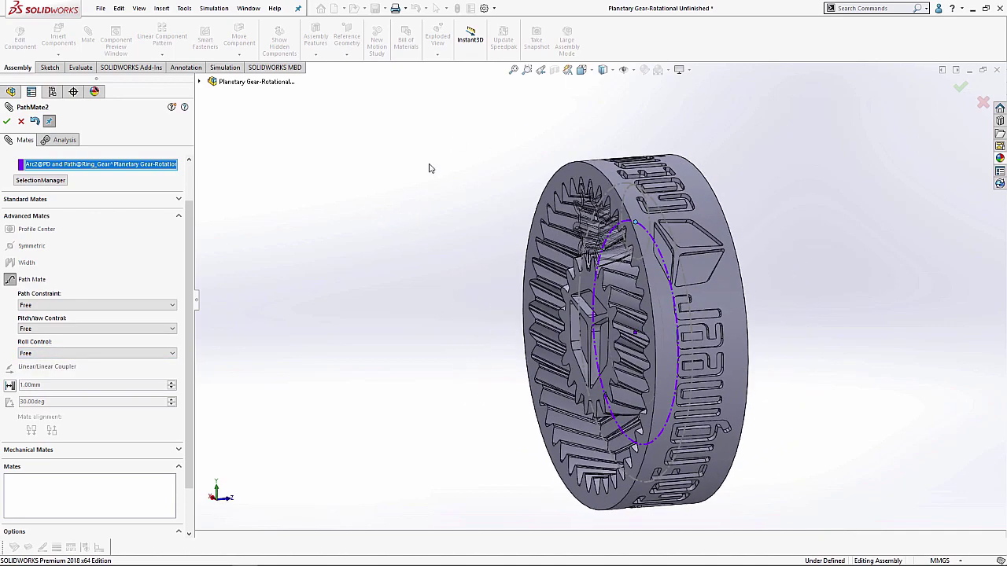
pyautogui.moveTo(430, 168); pyautogui.dragTo(467, 166, button='middle')
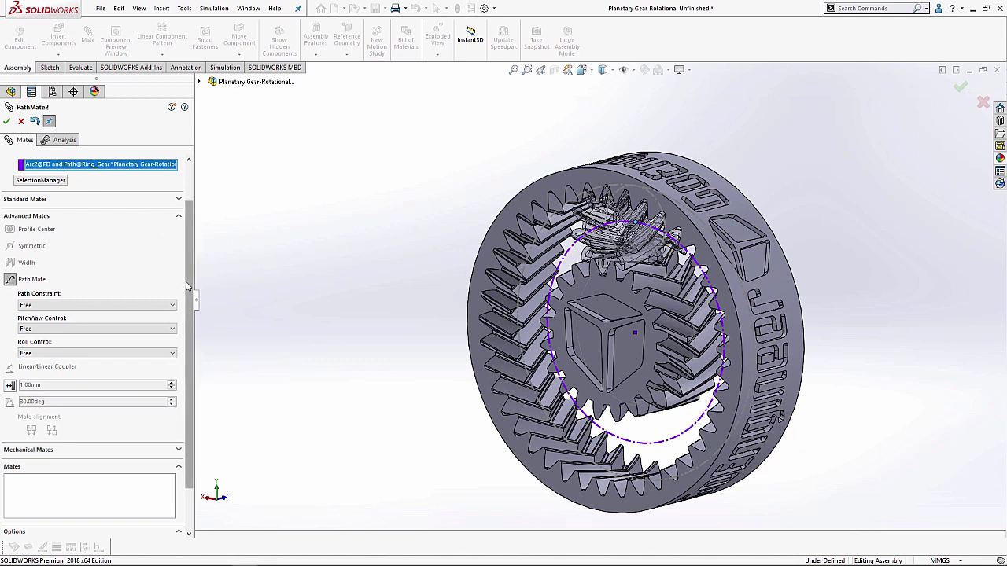
pyautogui.scroll(-2, 187, 286)
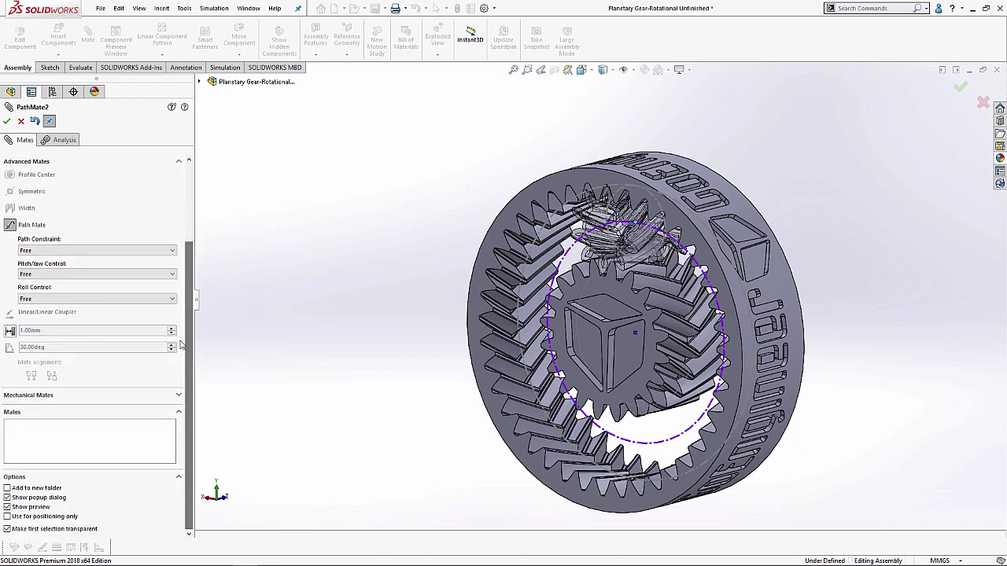
# Confirm PathMate2 and add a gear mate between the sun and planet pitch circles
pyautogui.click(7, 122)
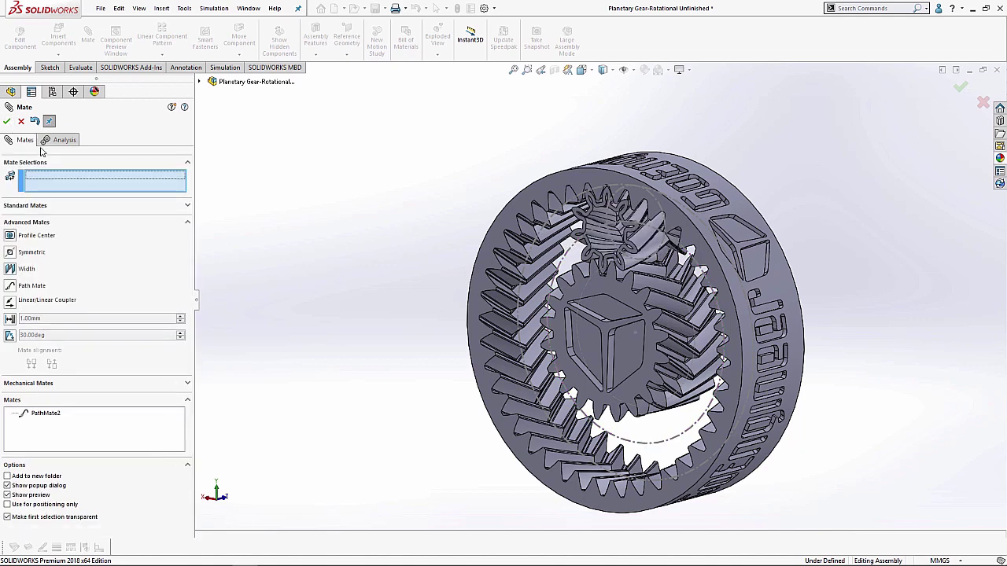
pyautogui.click(105, 383)
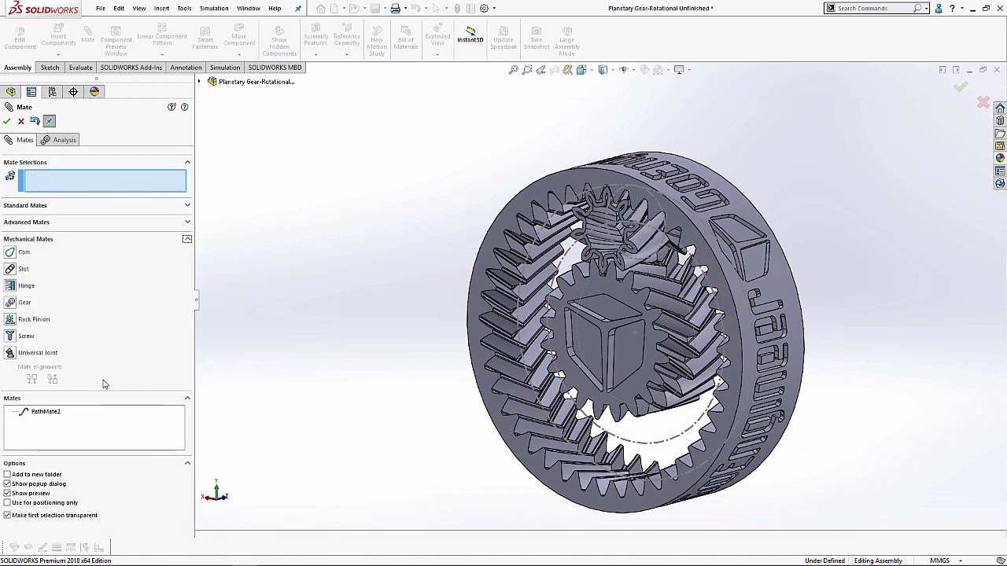
pyautogui.click(24, 302)
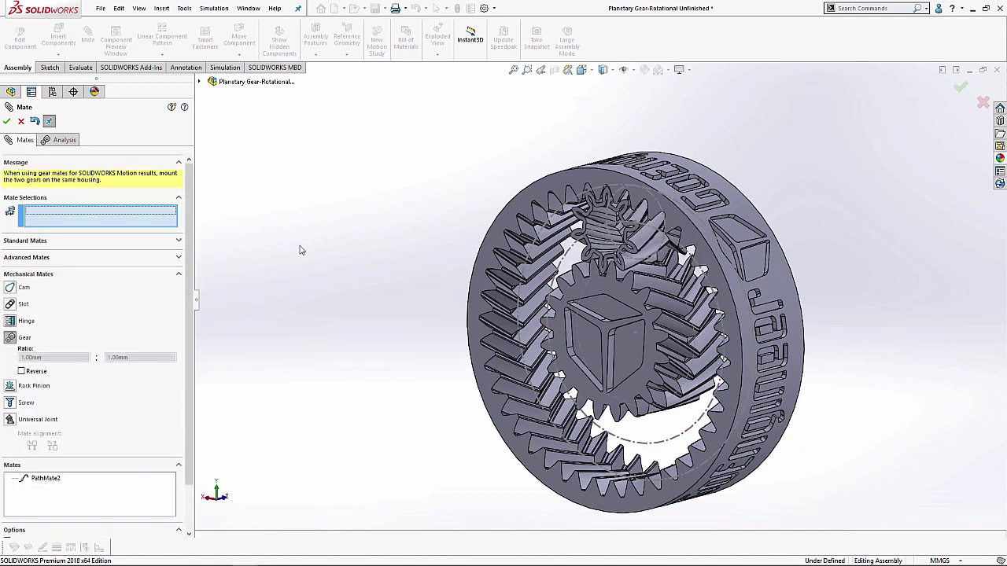
pyautogui.moveTo(450, 228); pyautogui.dragTo(473, 217, button='middle')
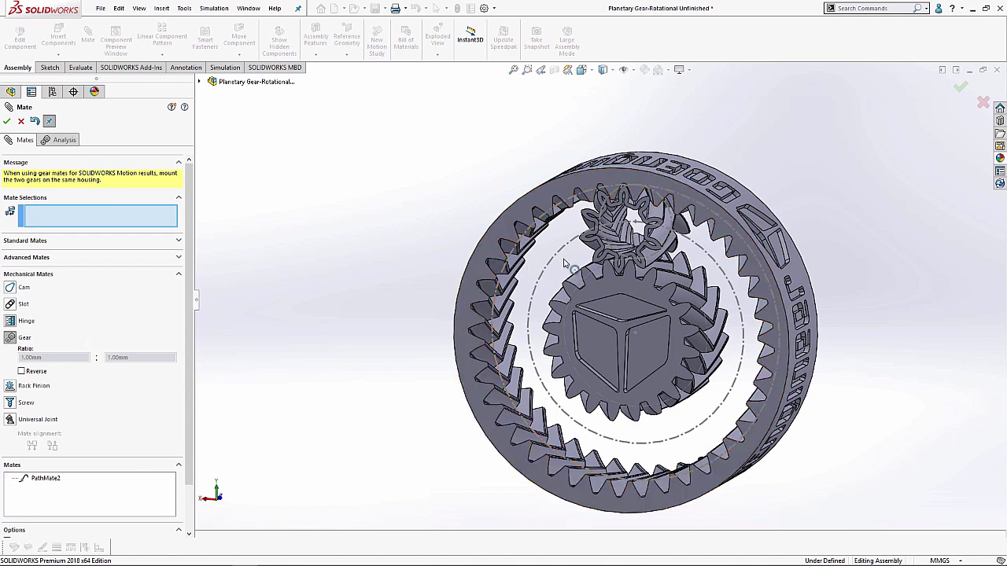
pyautogui.click(602, 275)
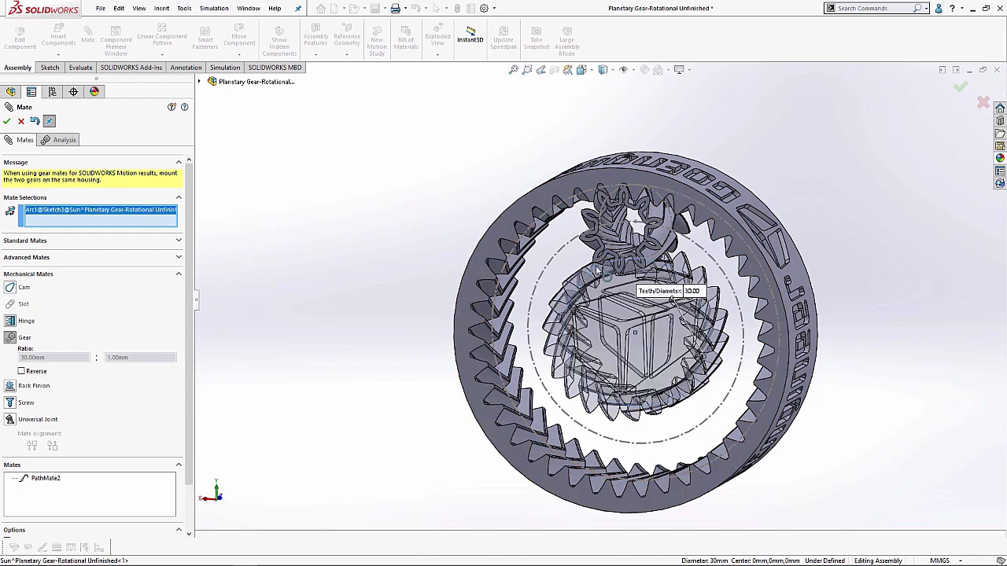
pyautogui.click(615, 195)
pyautogui.press('Return')
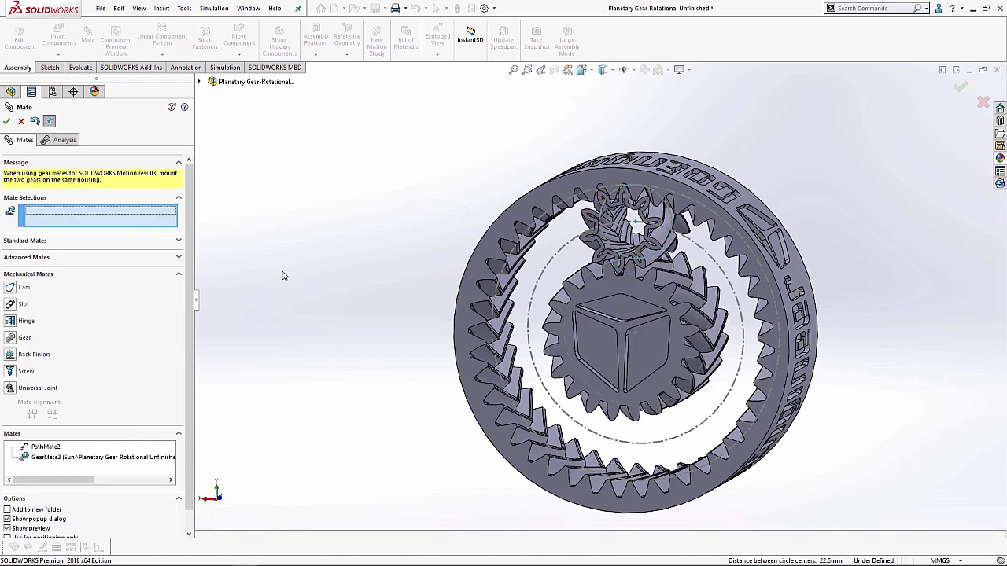
# Add a reversed 60mm:15mm gear mate between the ring and planet pitch circles
pyautogui.click(15, 343)
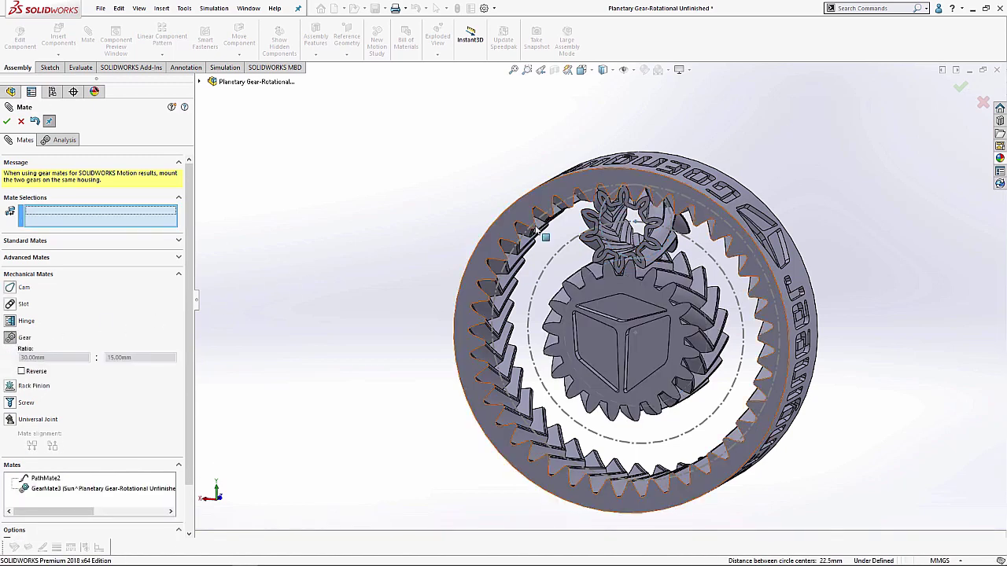
pyautogui.click(591, 195)
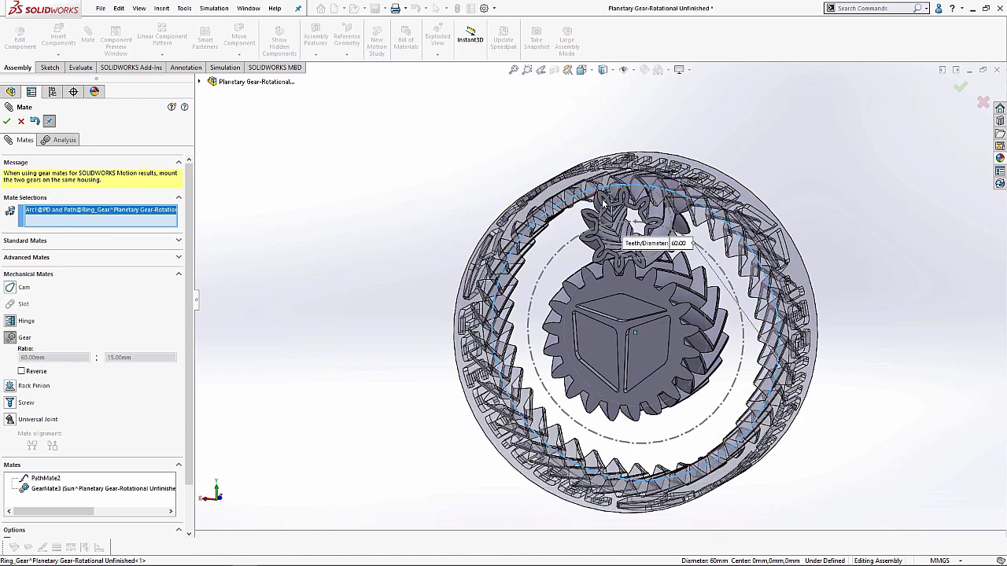
pyautogui.click(600, 212)
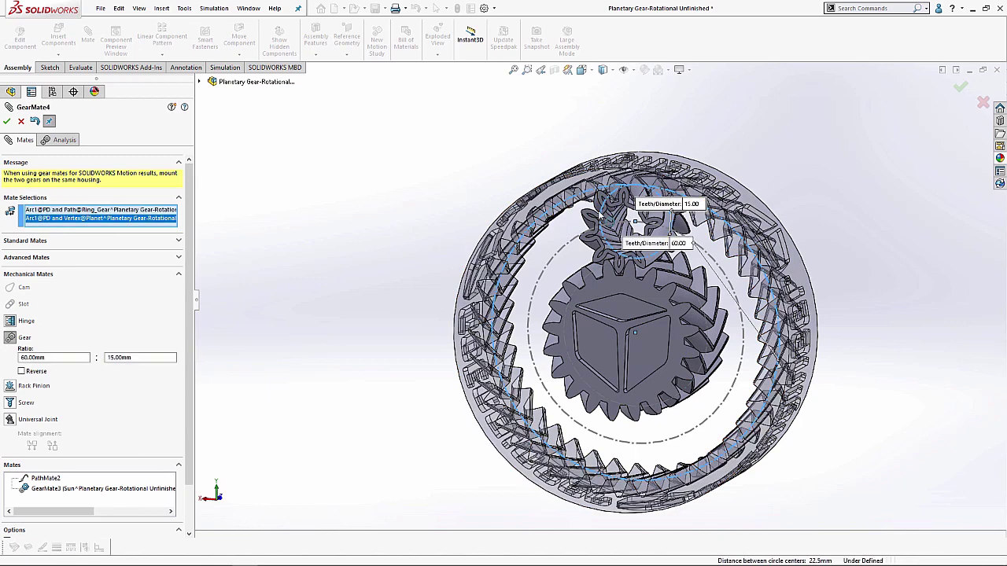
pyautogui.click(22, 373)
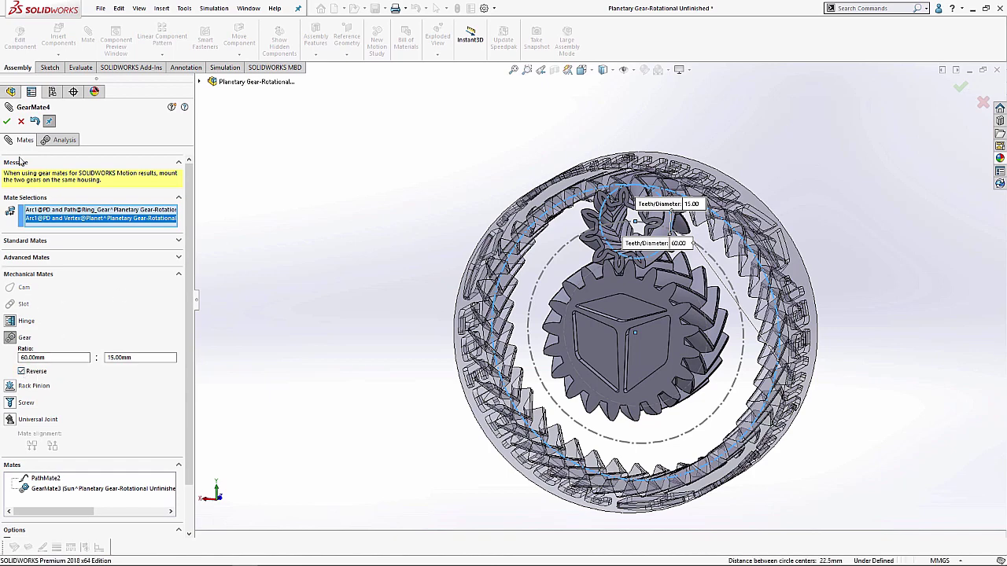
pyautogui.click(8, 121)
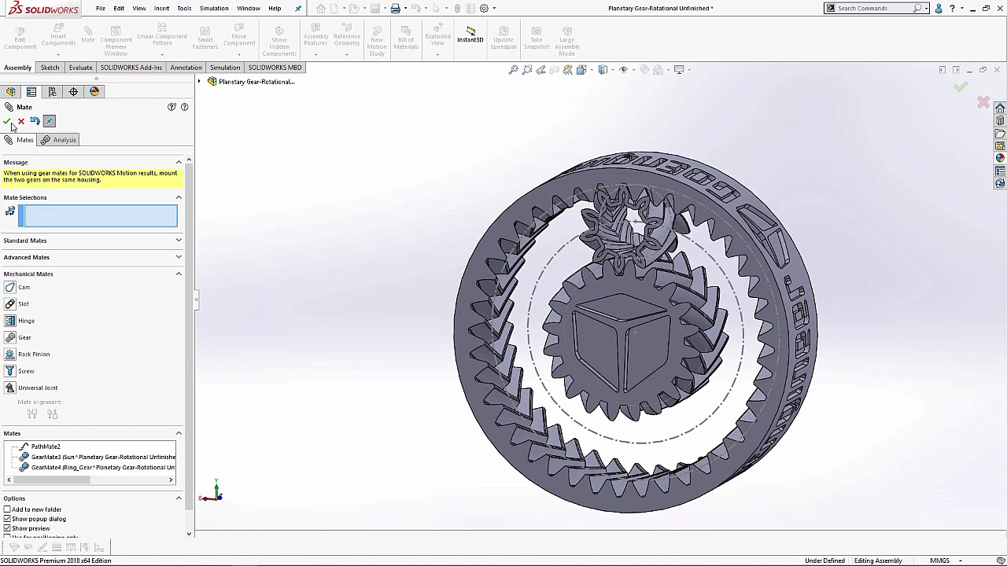
# Close the mates and drag the ring gear so the planet rolls around the sun
pyautogui.click(8, 122)
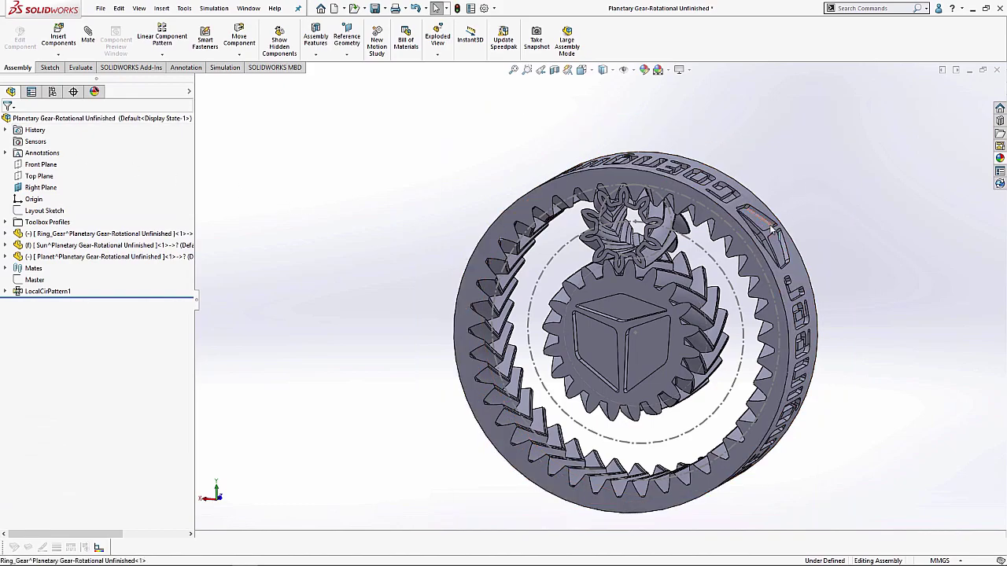
pyautogui.moveTo(778, 211); pyautogui.dragTo(535, 288)
pyautogui.press('Escape')
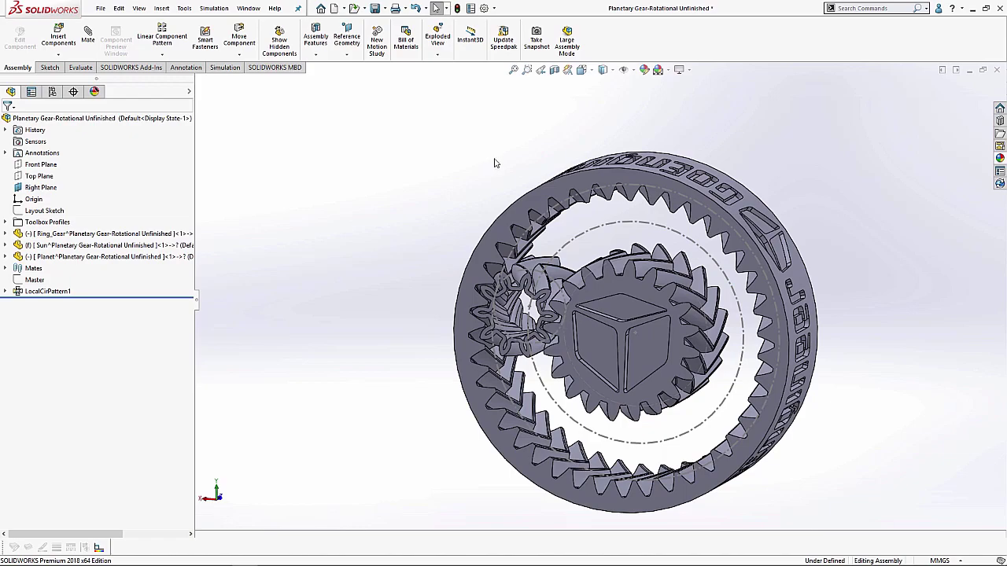
pyautogui.click(505, 234)
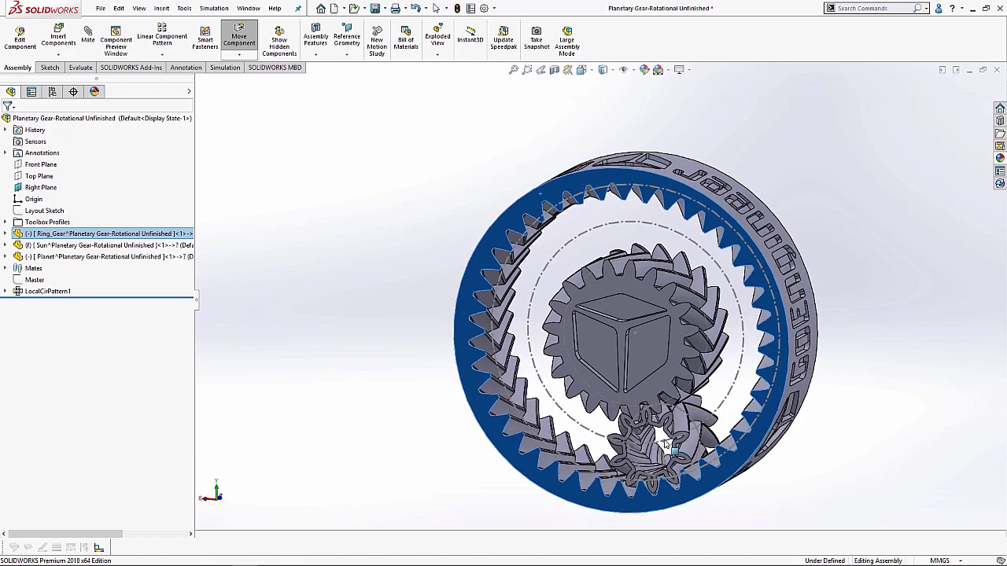
pyautogui.moveTo(684, 447); pyautogui.dragTo(551, 196)
pyautogui.press('Escape')
pyautogui.press('Escape')
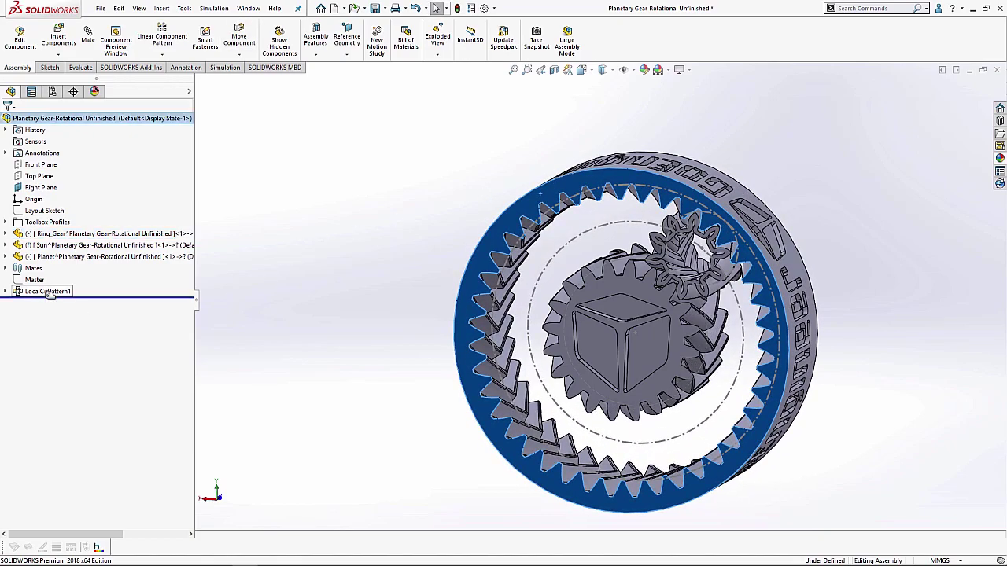
# Show the LocalCirPattern1 planet gears and turn the ring gear to drive all planets
pyautogui.click(49, 292)
pyautogui.rightClick(50, 291)
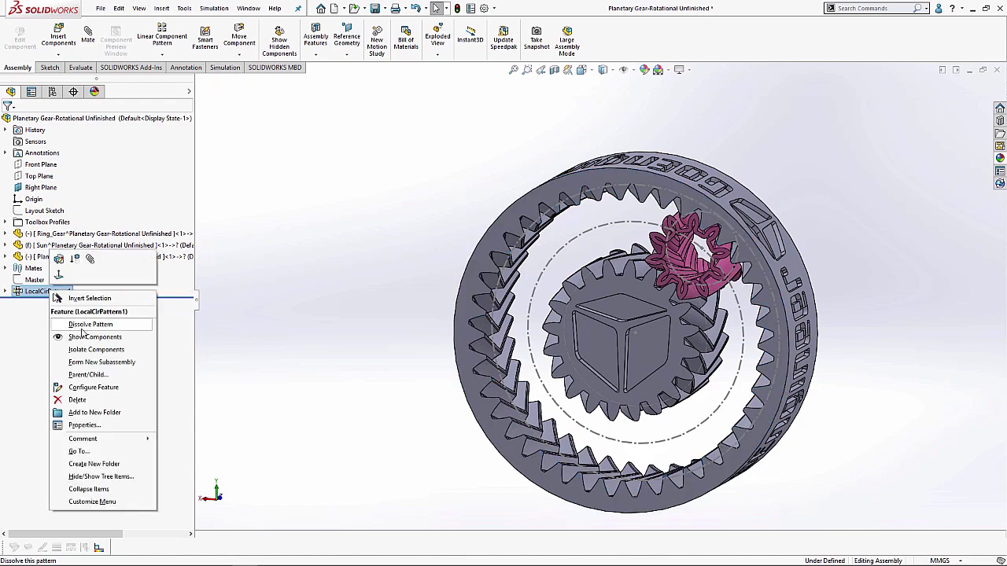
pyautogui.click(83, 338)
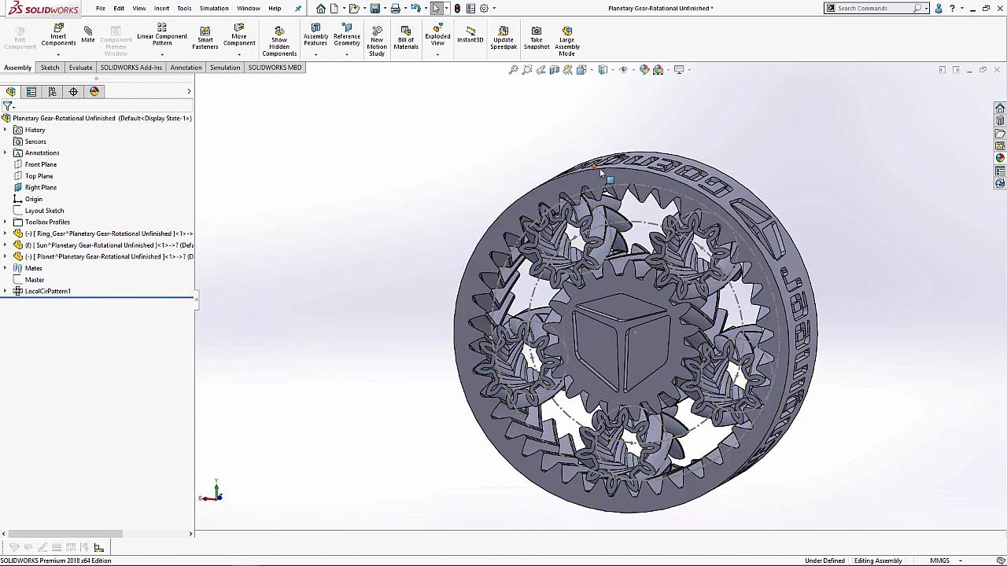
pyautogui.moveTo(603, 173); pyautogui.dragTo(625, 181)
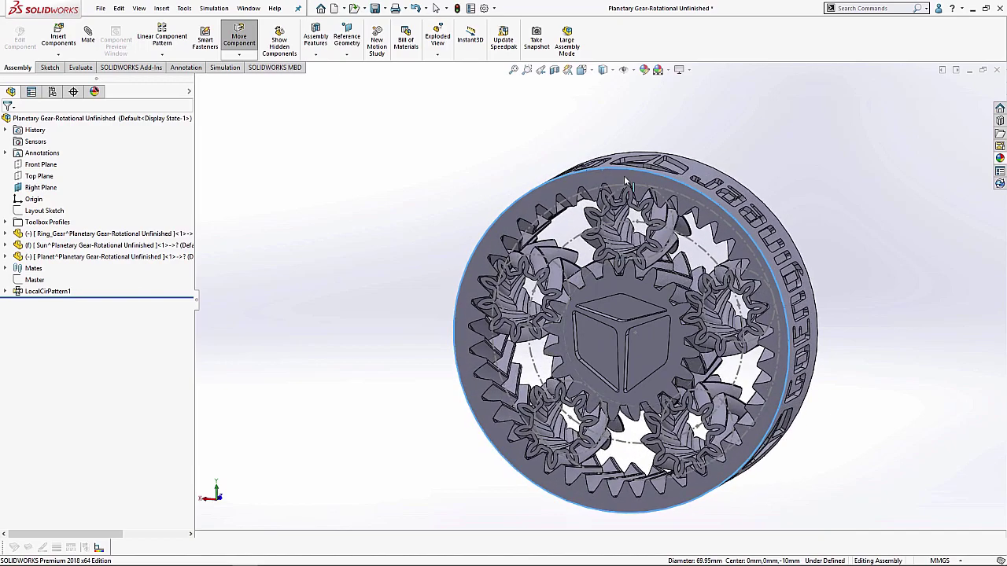